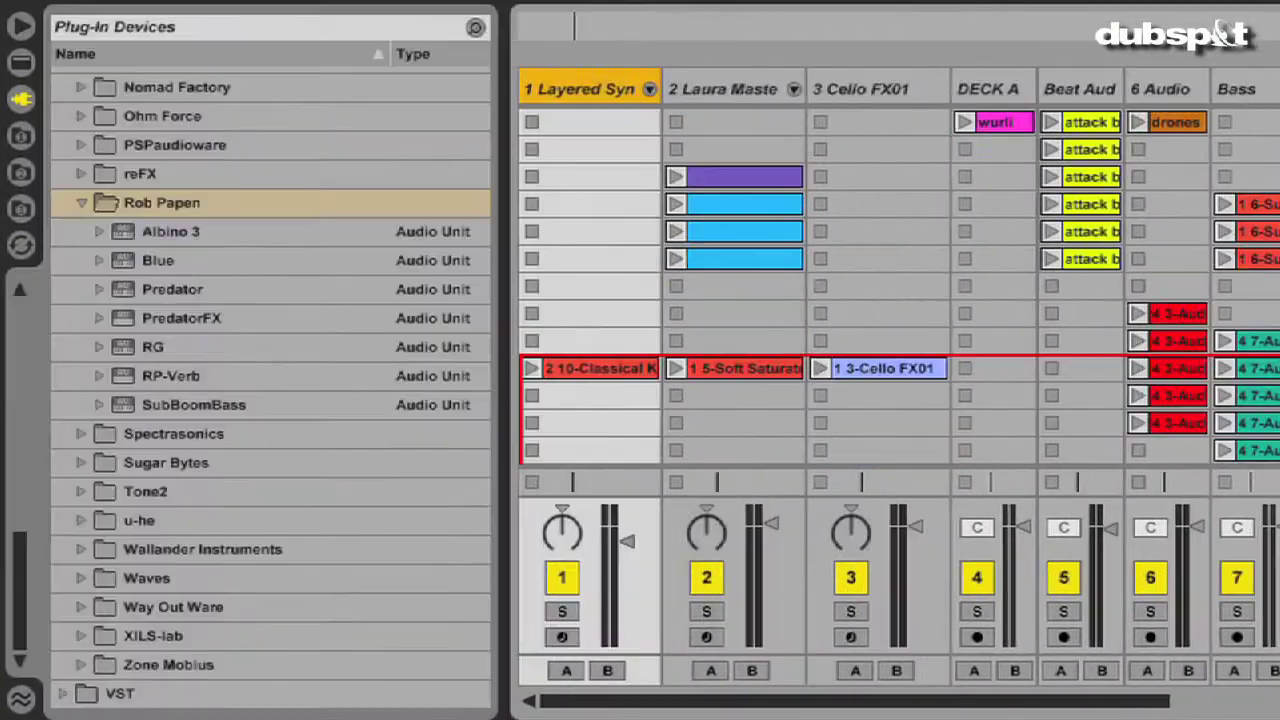
Step: Browse the plug-in list, then display track 1's Layered Synth 2 rack with its three synth chains
scroll(128, 260, "up", 5)
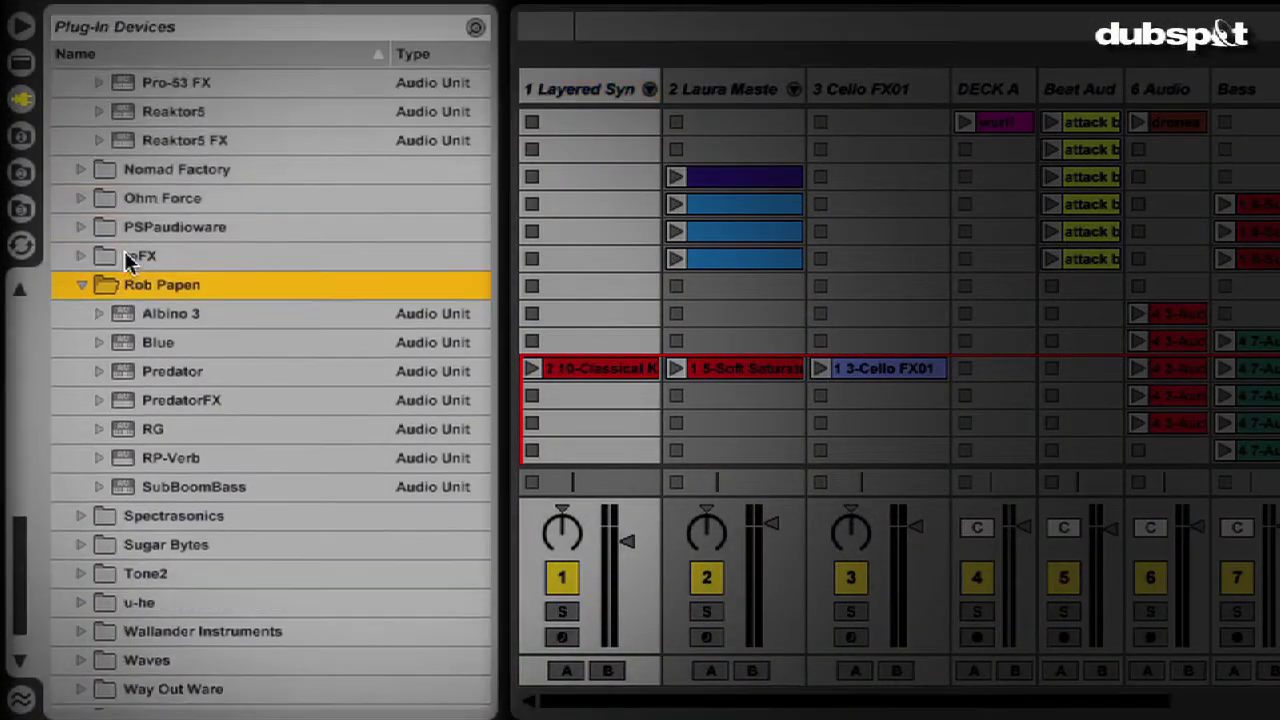
scroll(125, 258, "up", 8)
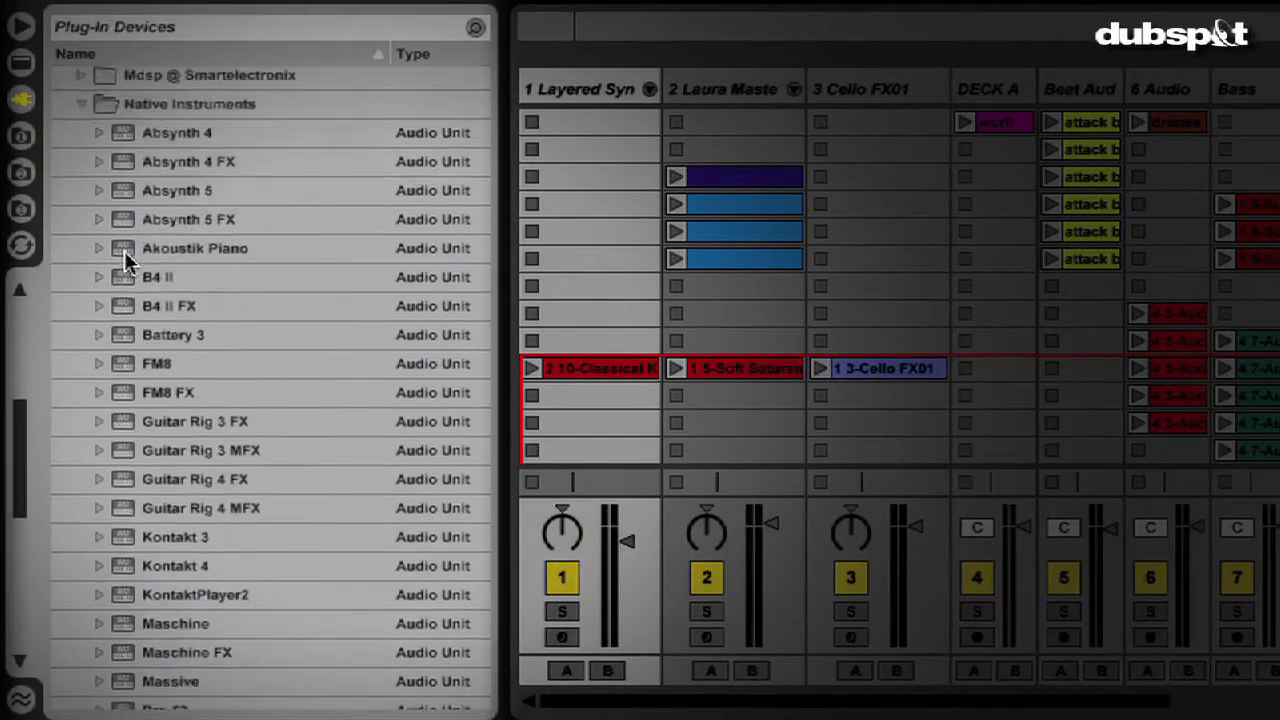
scroll(126, 259, "down", 10)
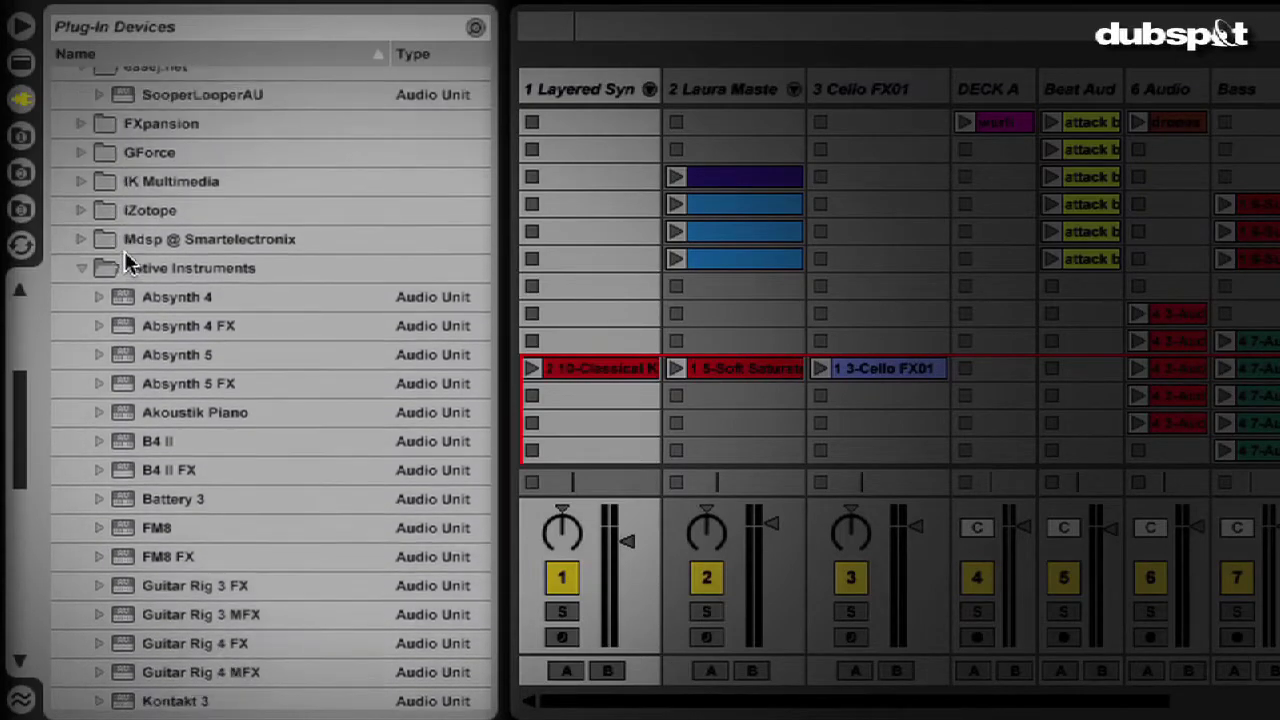
scroll(124, 258, "down", 1)
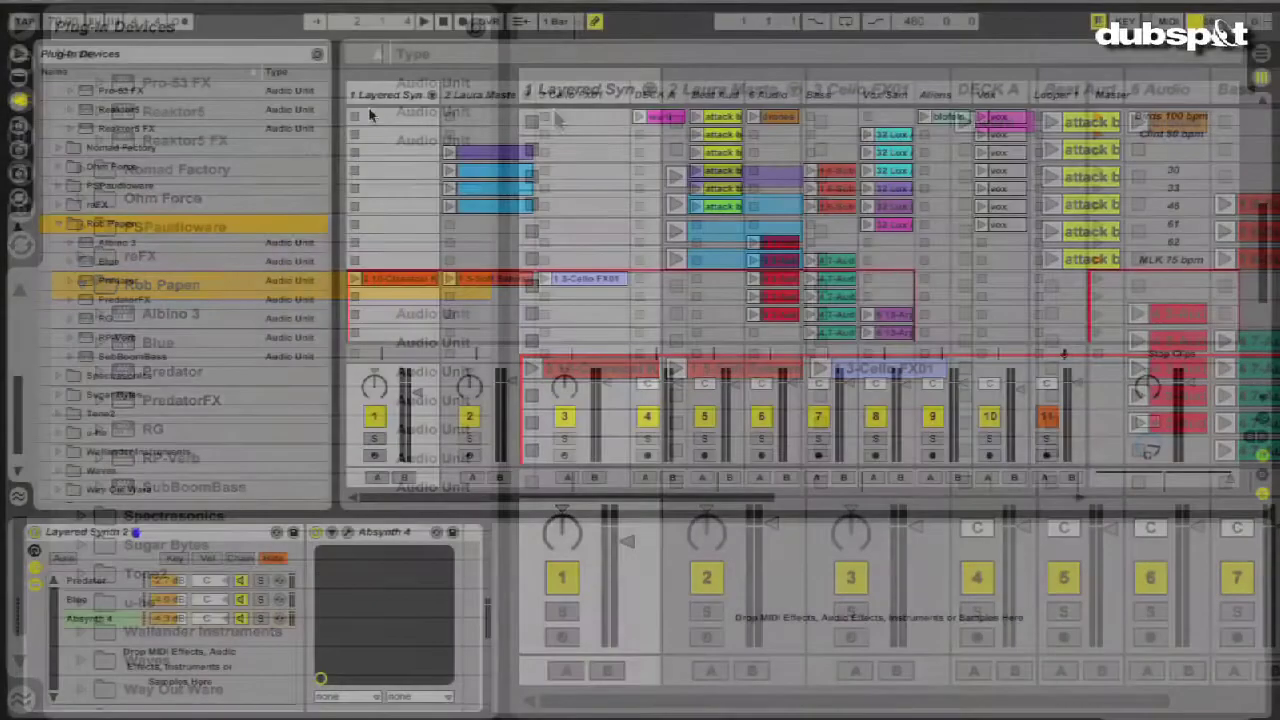
left_click(585, 98)
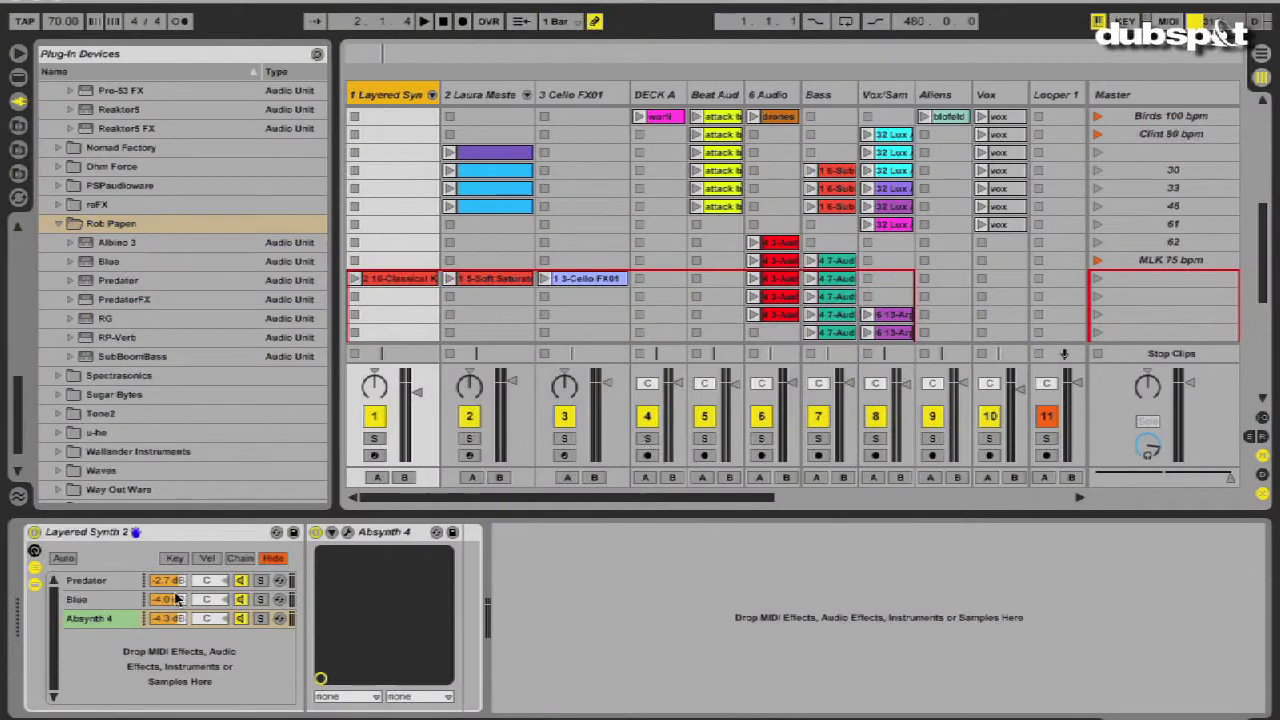
Step: Open and close the Absynth 4, Predator and Blue plug-in windows, leaving the Blue chain selected
left_click(347, 533)
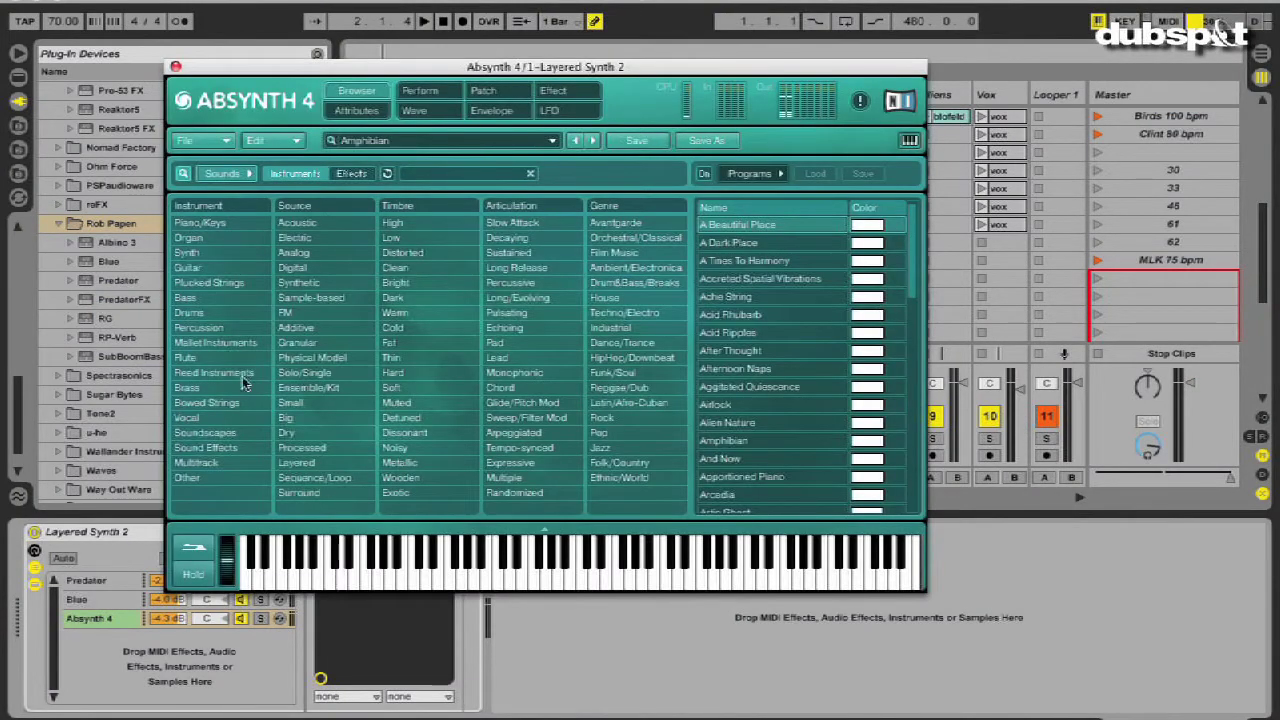
left_click(176, 68)
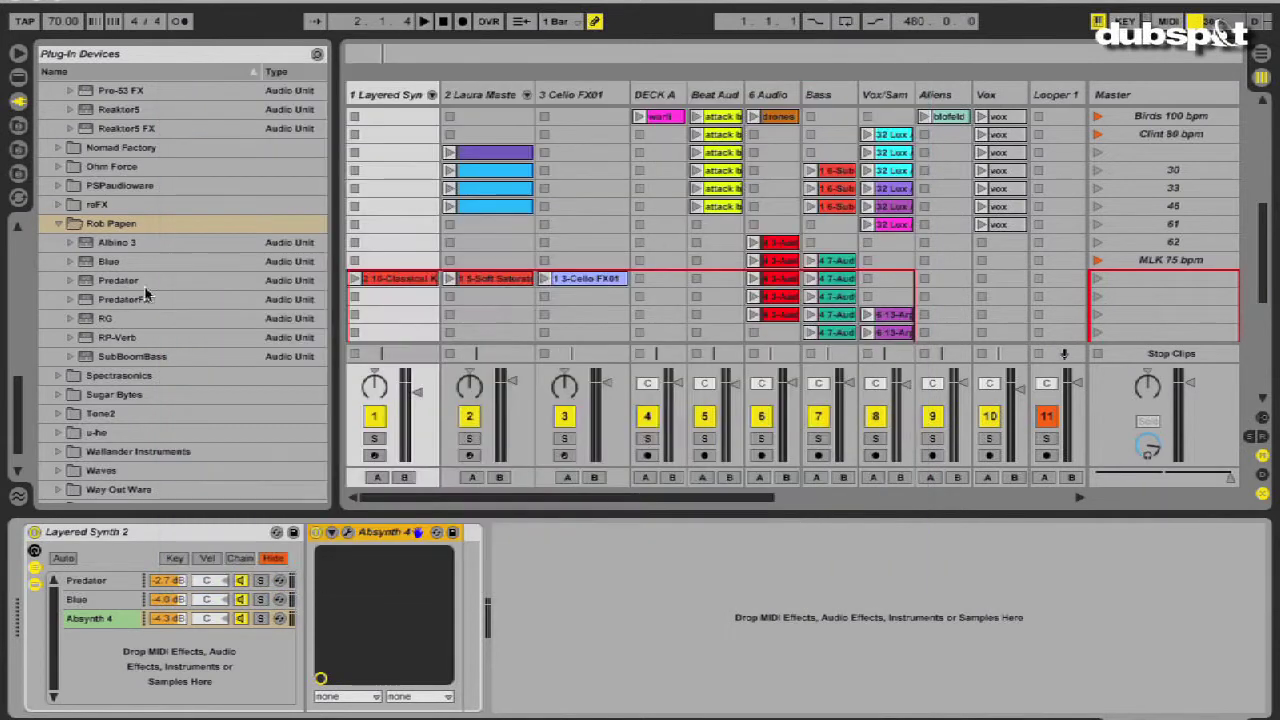
left_click(101, 585)
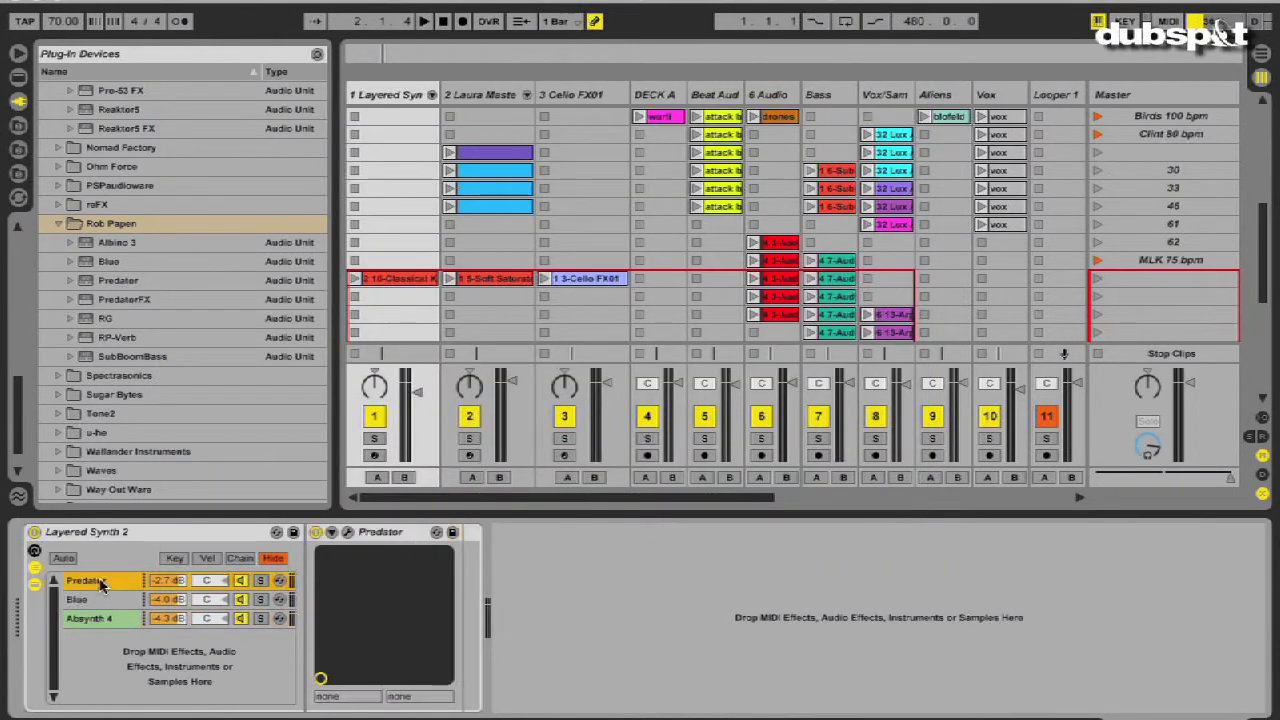
left_click(348, 535)
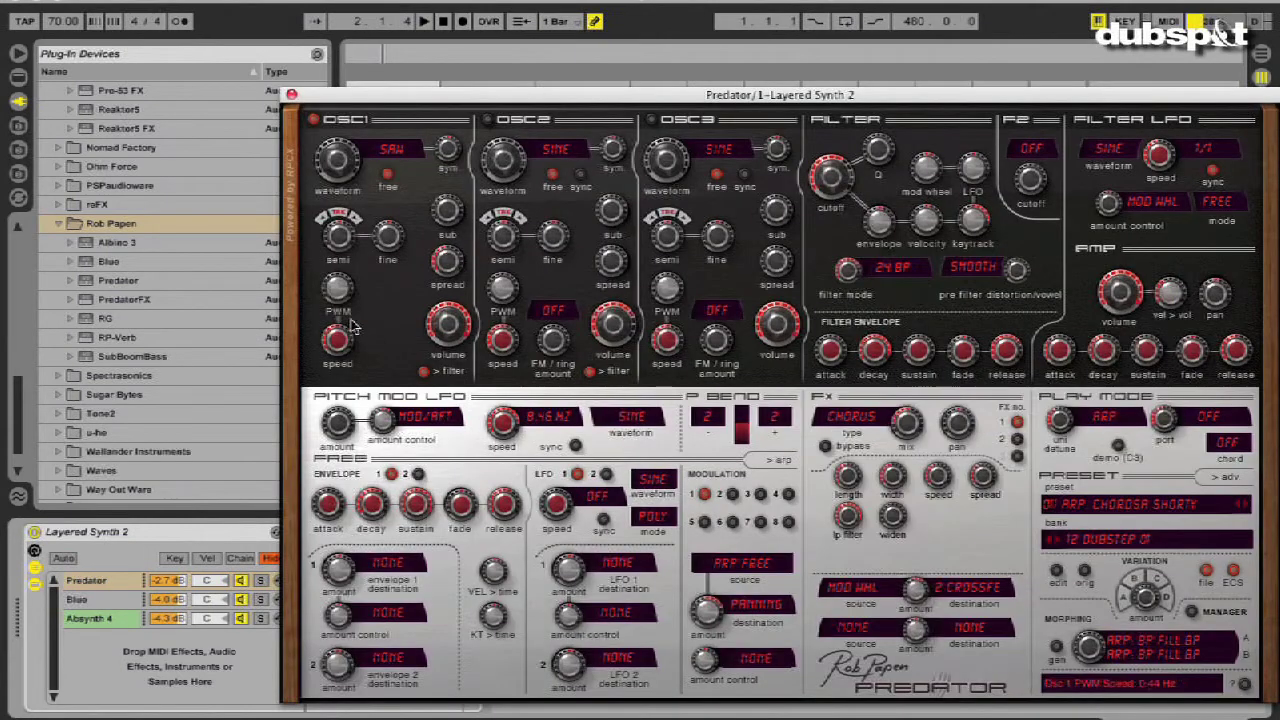
left_click(291, 95)
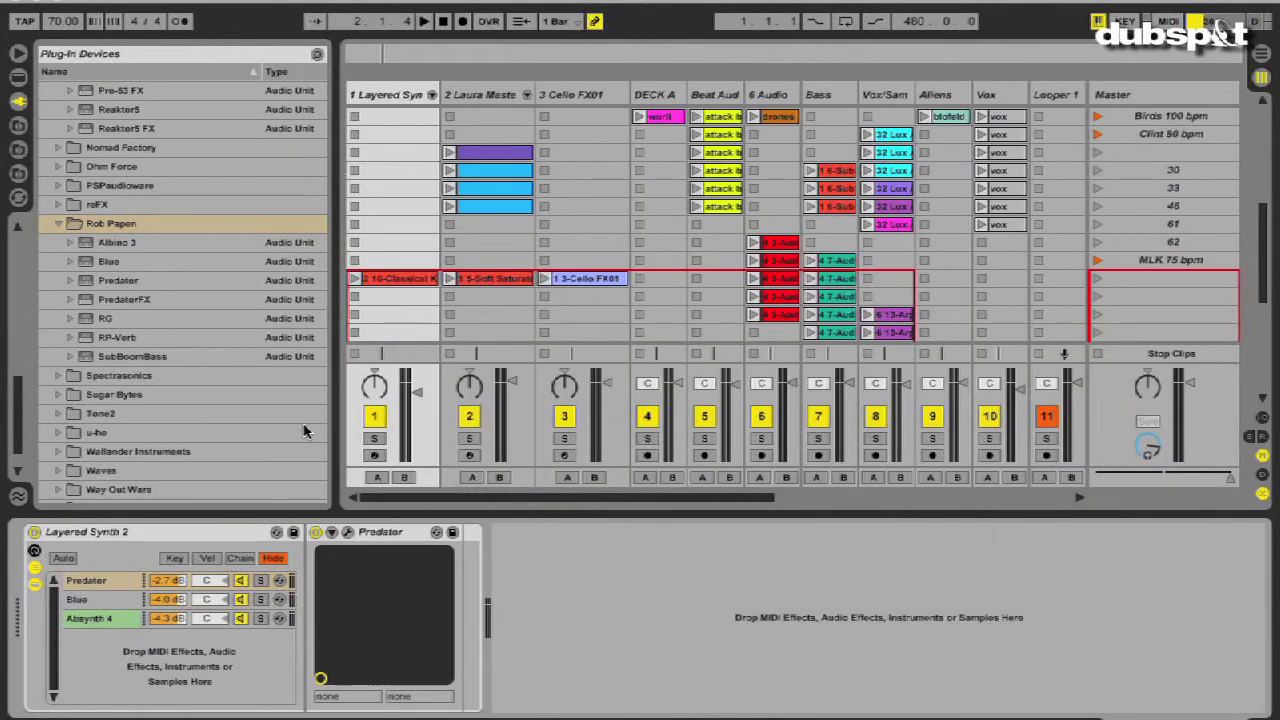
left_click(98, 600)
left_click(347, 533)
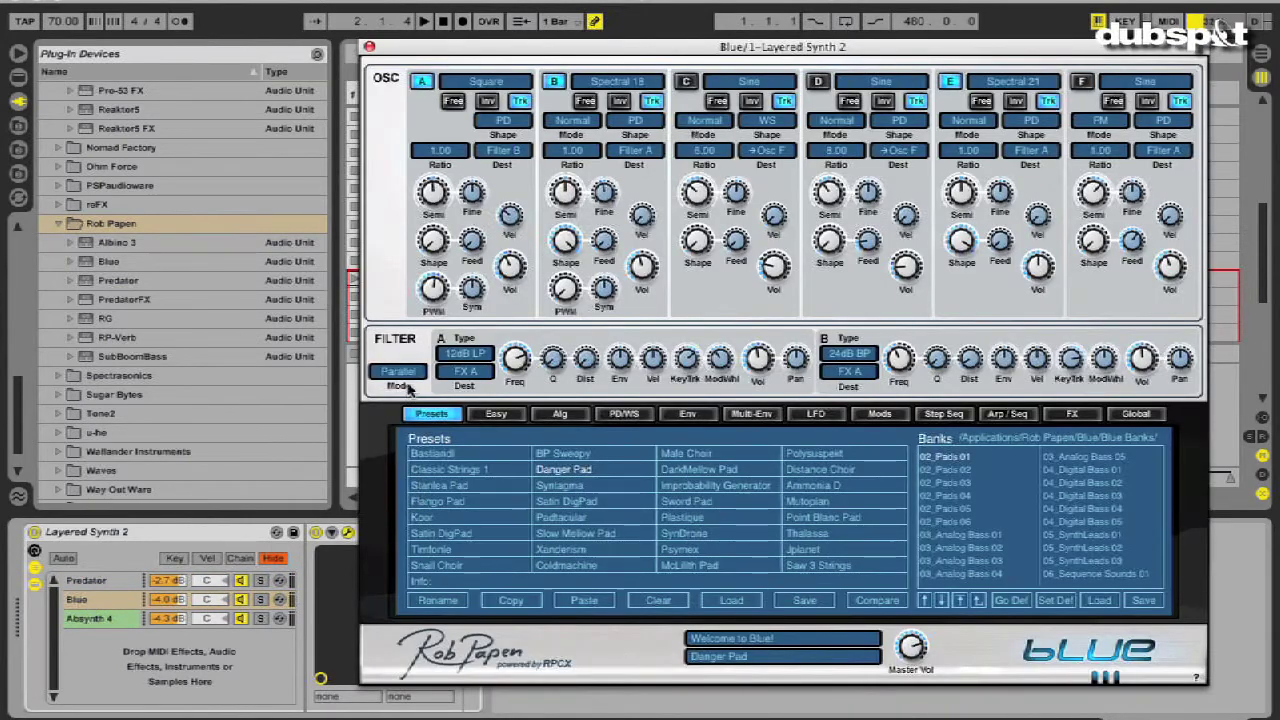
left_click(369, 46)
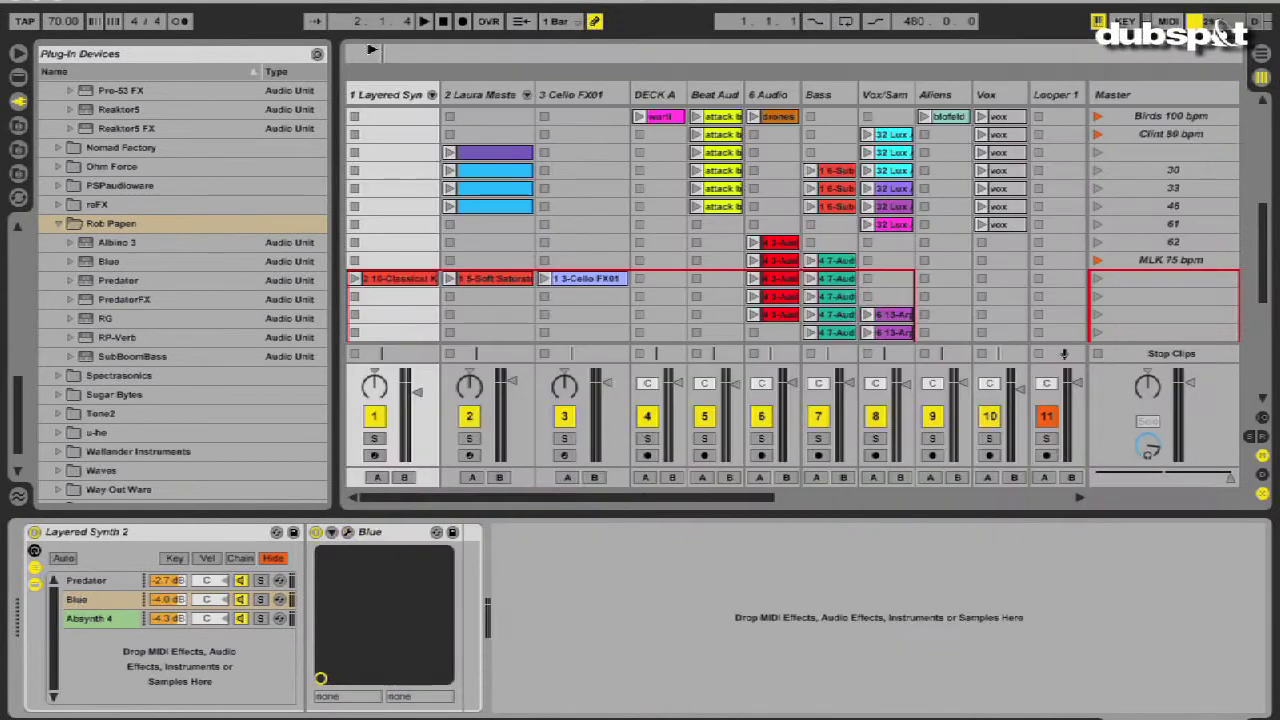
Step: Save the Layered Synth 2 rack preset, replacing the existing preset file
left_click(291, 533)
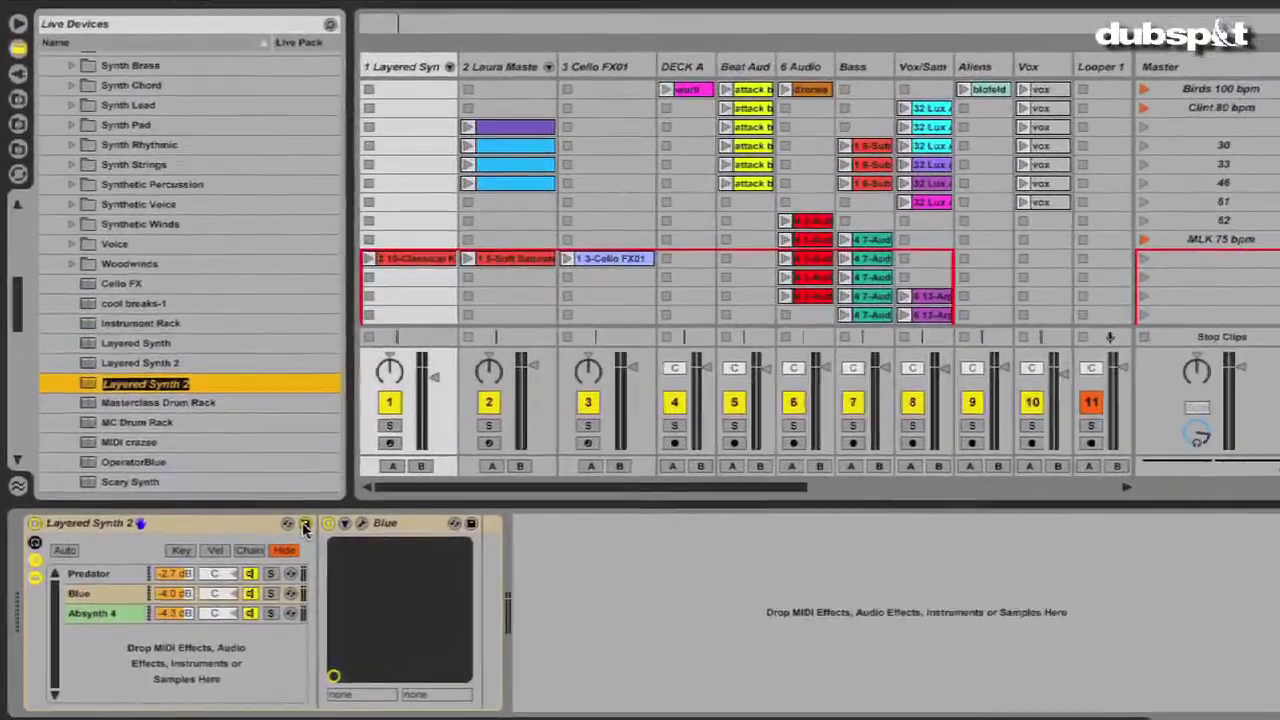
key("Return")
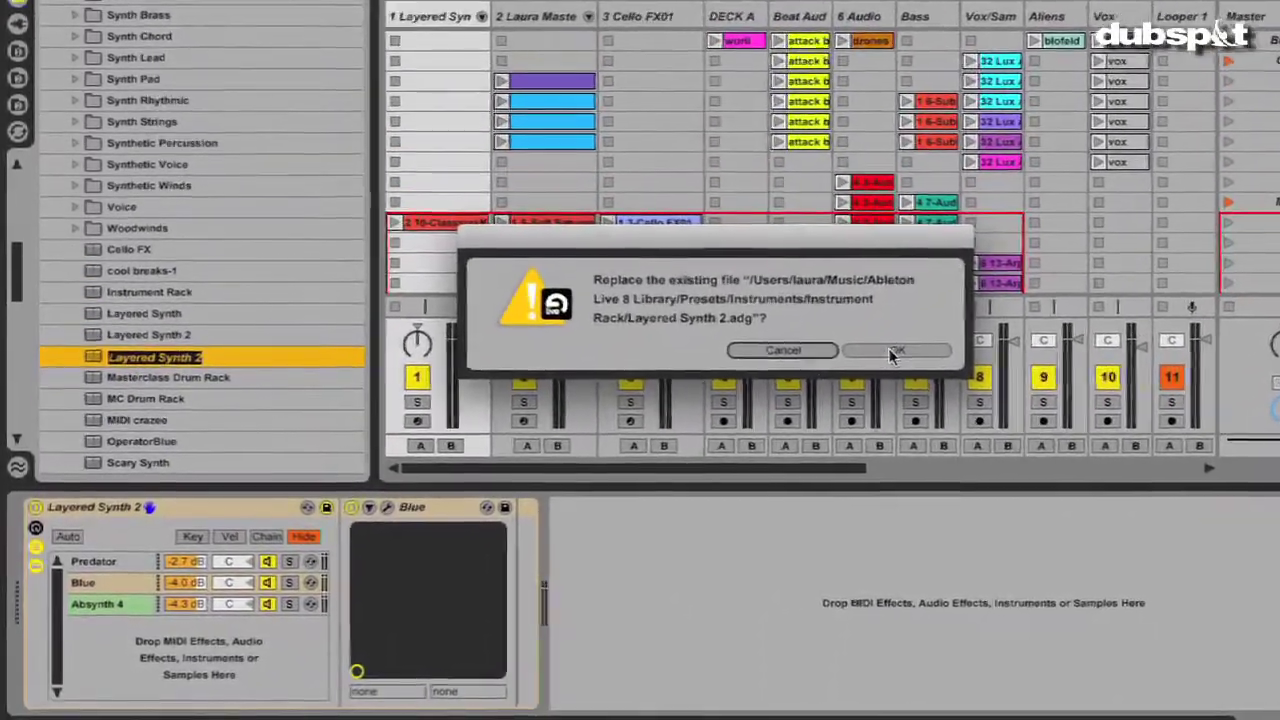
left_click(876, 359)
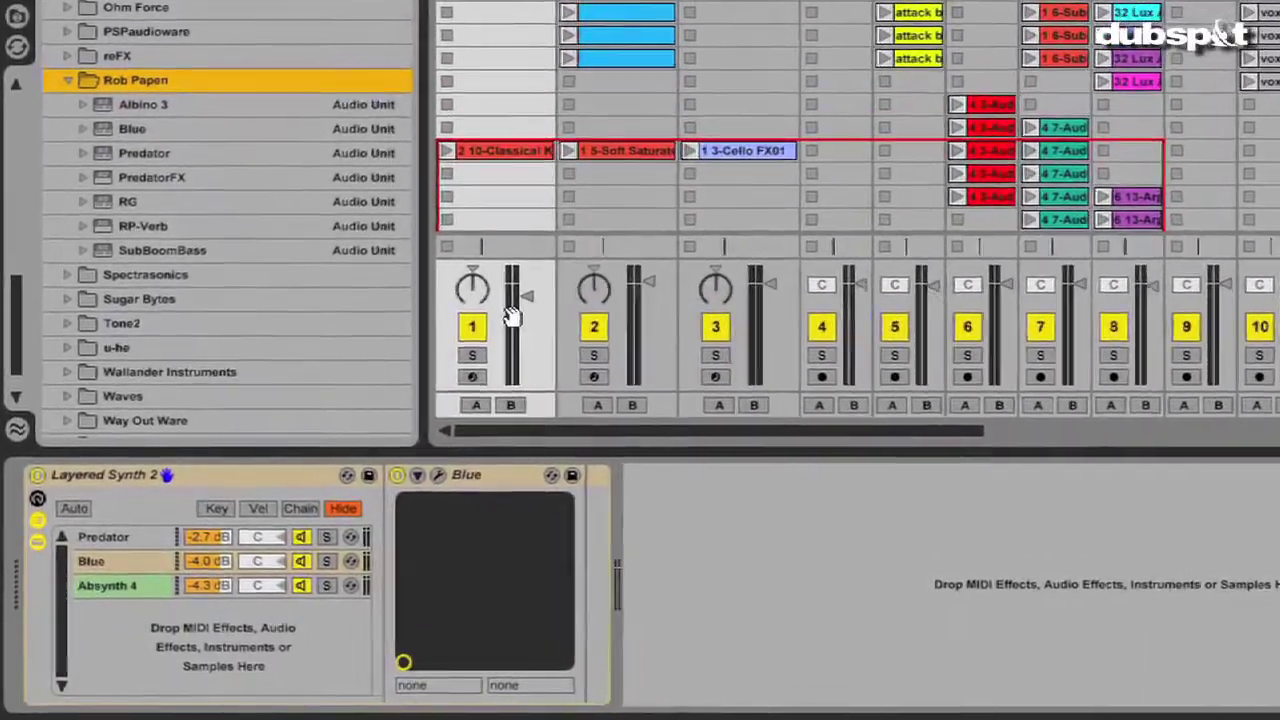
Step: Hide the browser, then play and stop the 10-Classical K clip on track 1
key("alt+super+b")
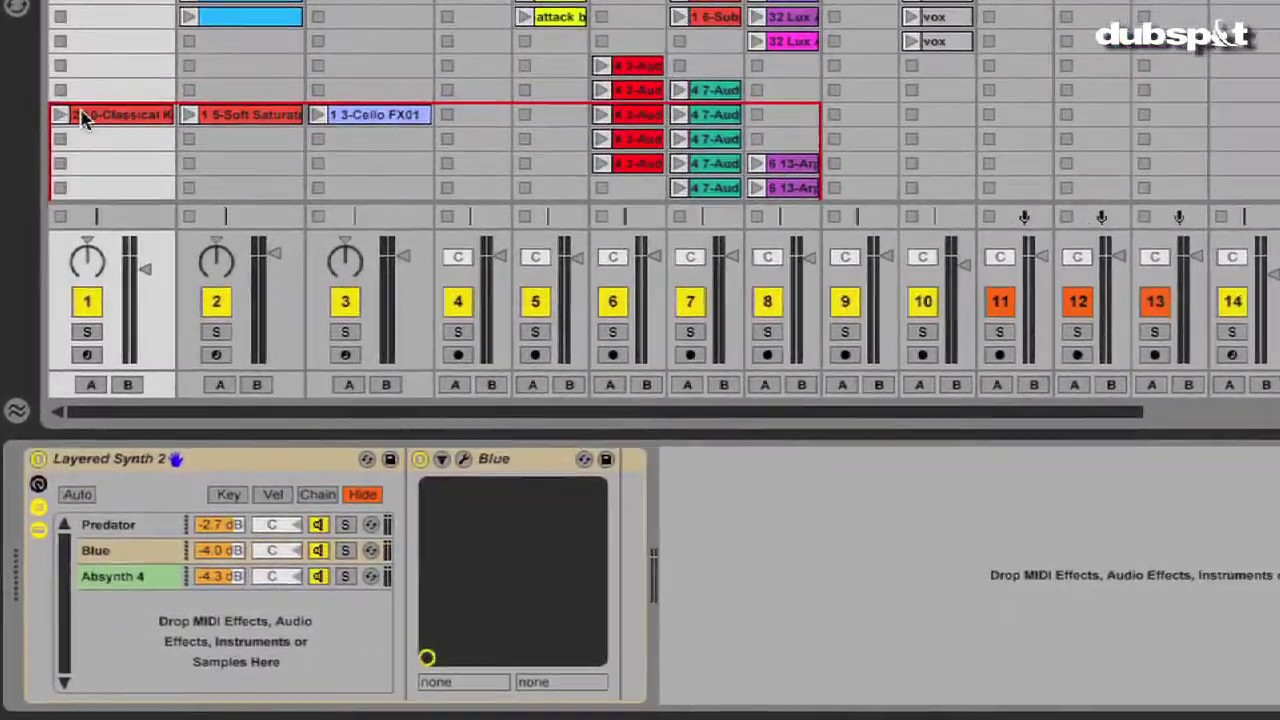
left_click(60, 138)
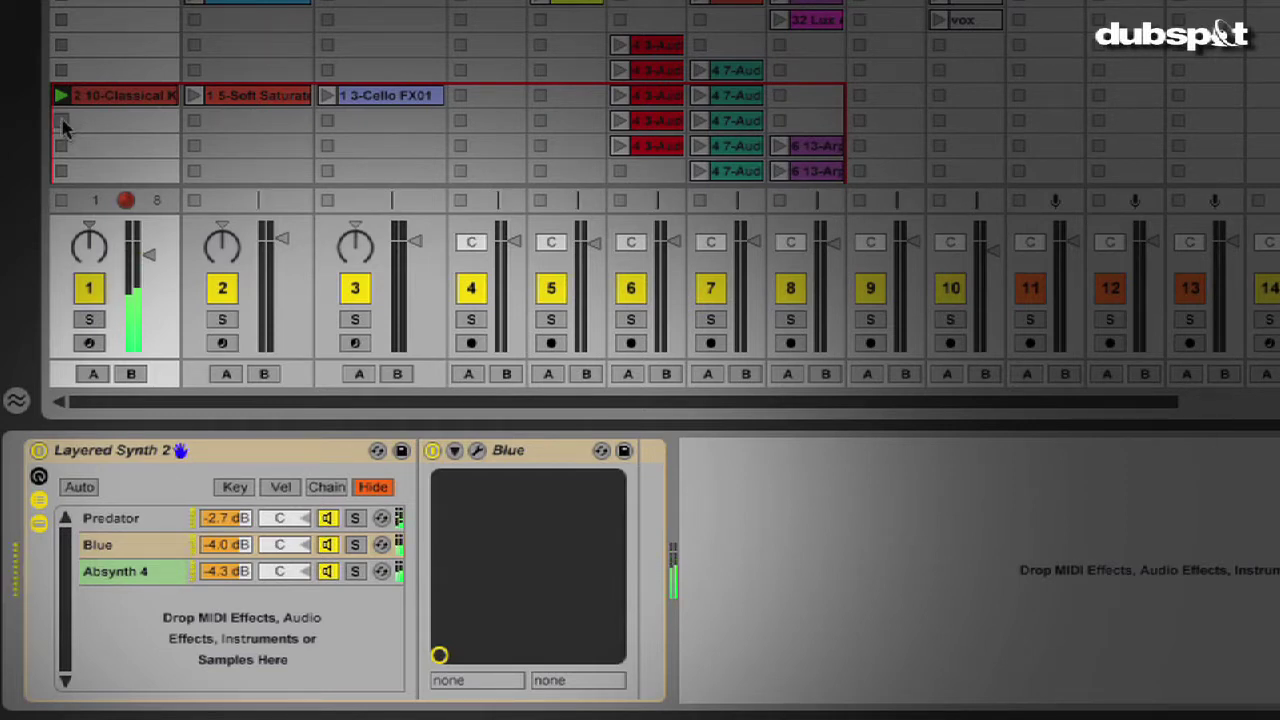
left_click(62, 121)
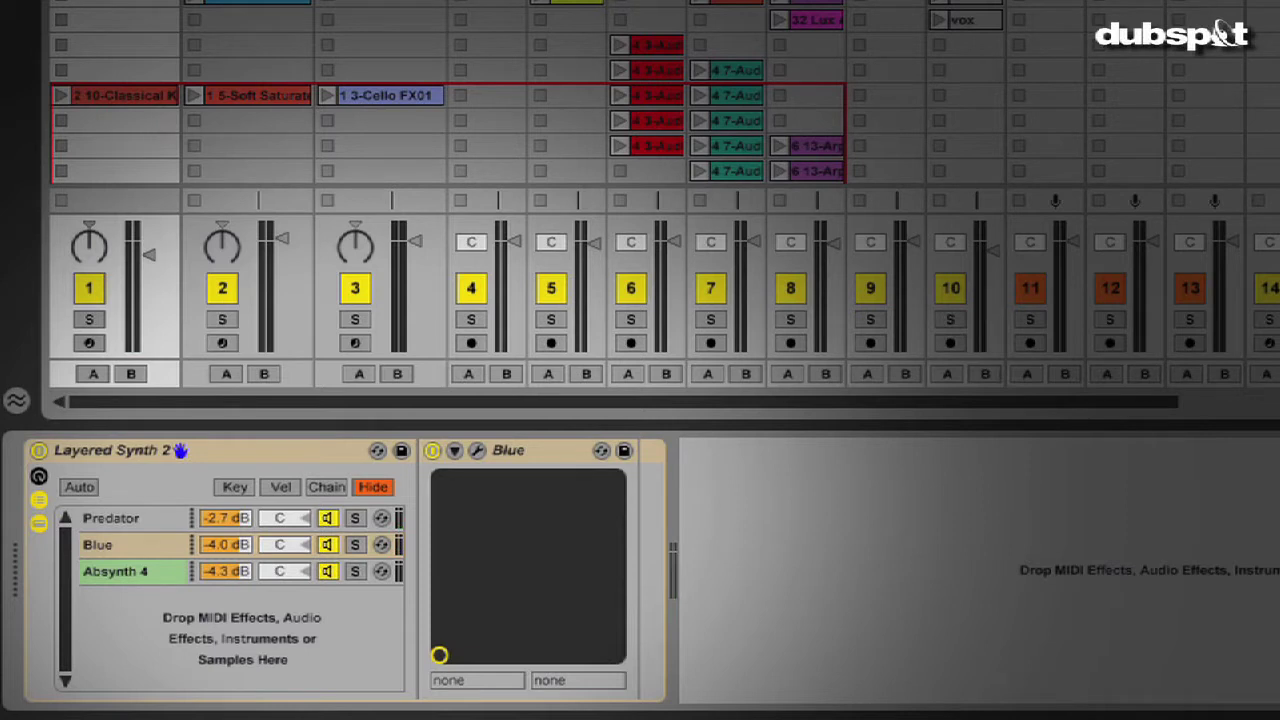
Step: Show track 2's Laura Master Drum Rack, move to another pad bank, and arm track 2
left_click(247, 38)
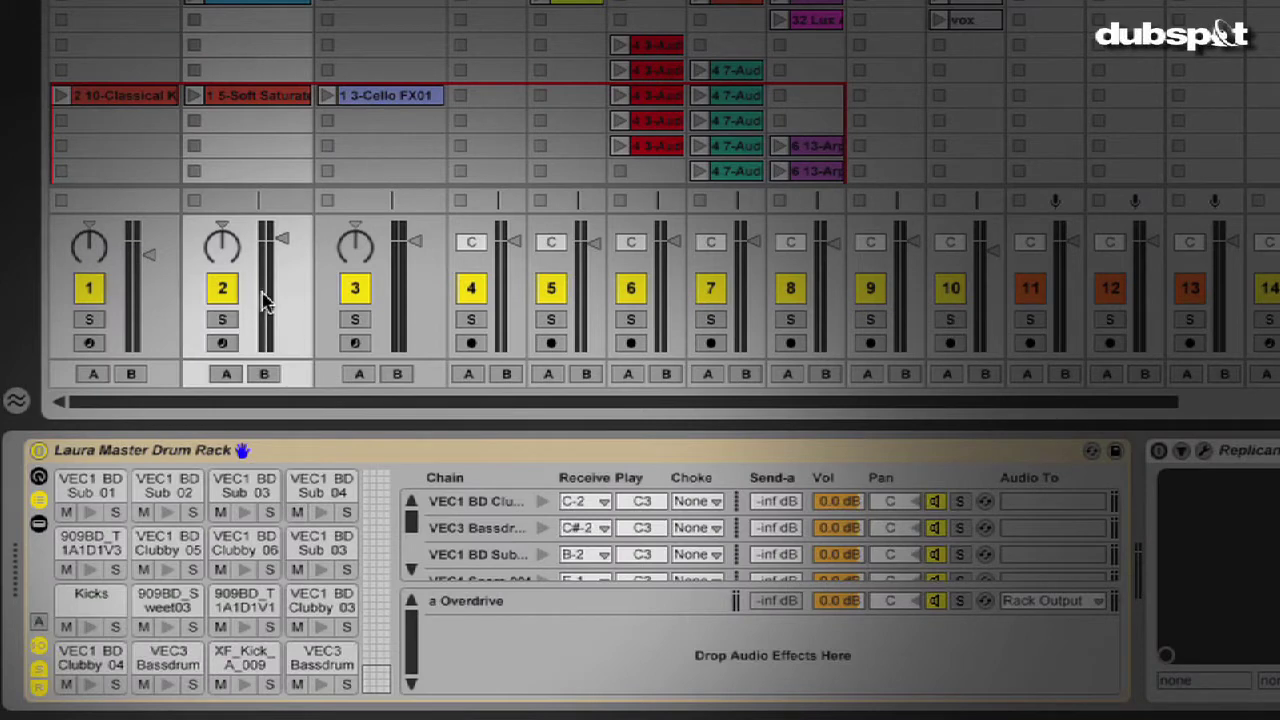
mouse_move(370, 683)
left_mouse_down()
mouse_move(370, 555)
mouse_move(372, 700)
left_mouse_up()
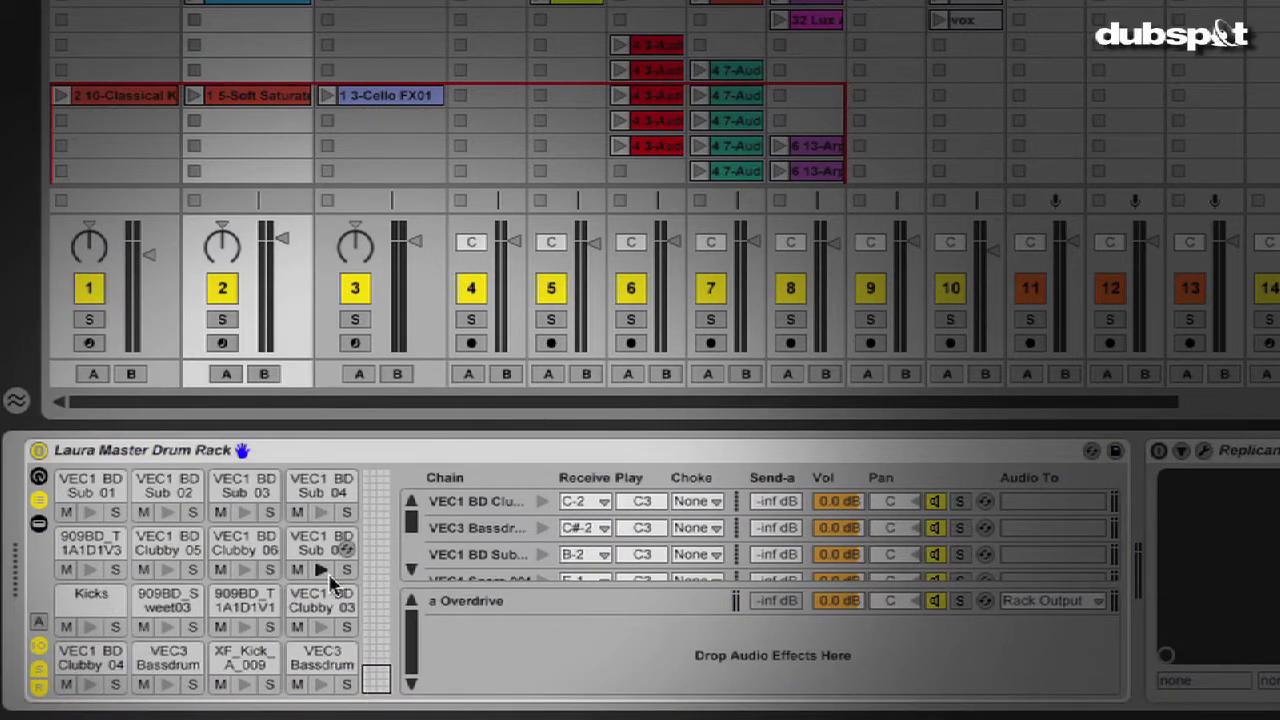
left_click(222, 344)
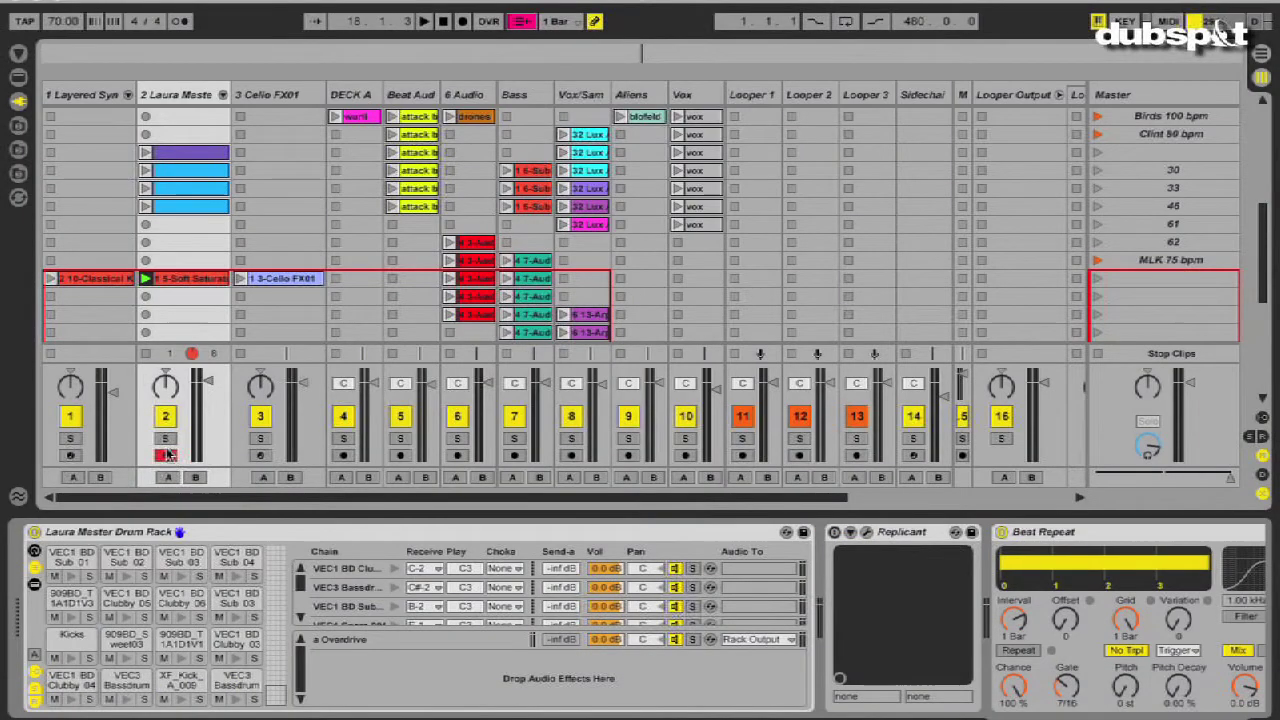
Step: Stop track 2's drum clip, then select and arm the cello track 3
left_click(146, 354)
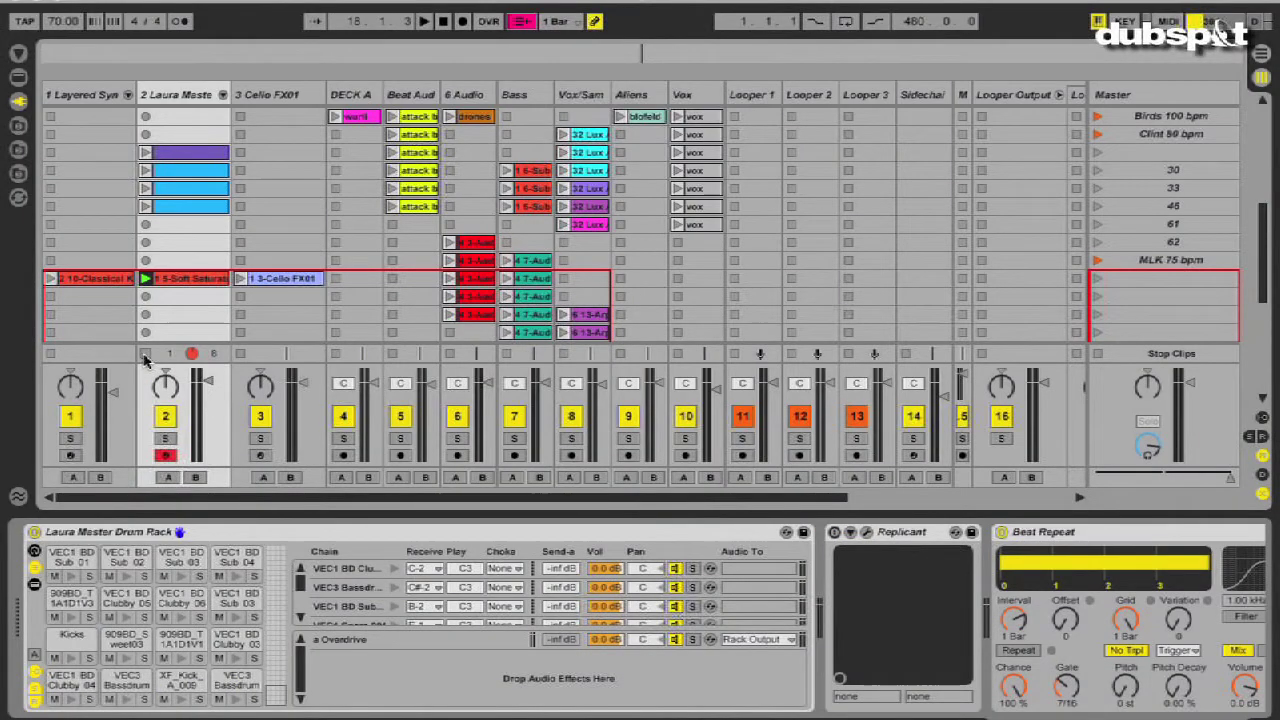
left_click(265, 95)
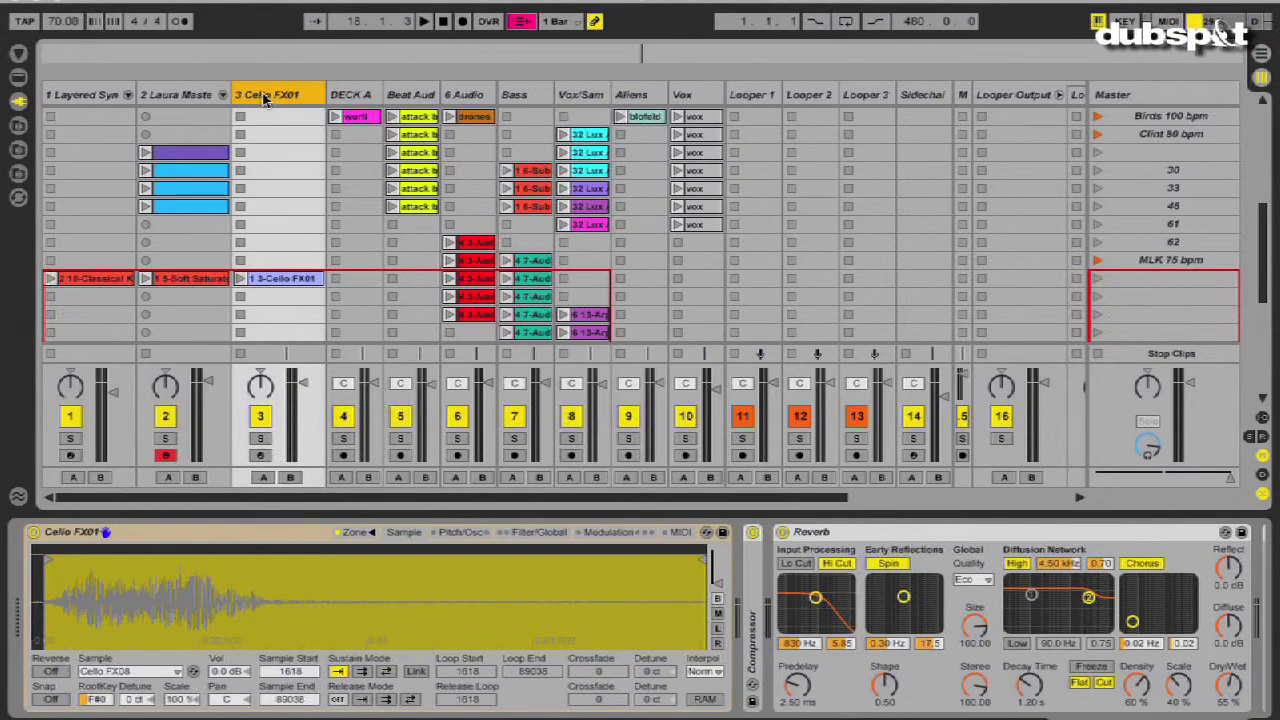
left_click(260, 455)
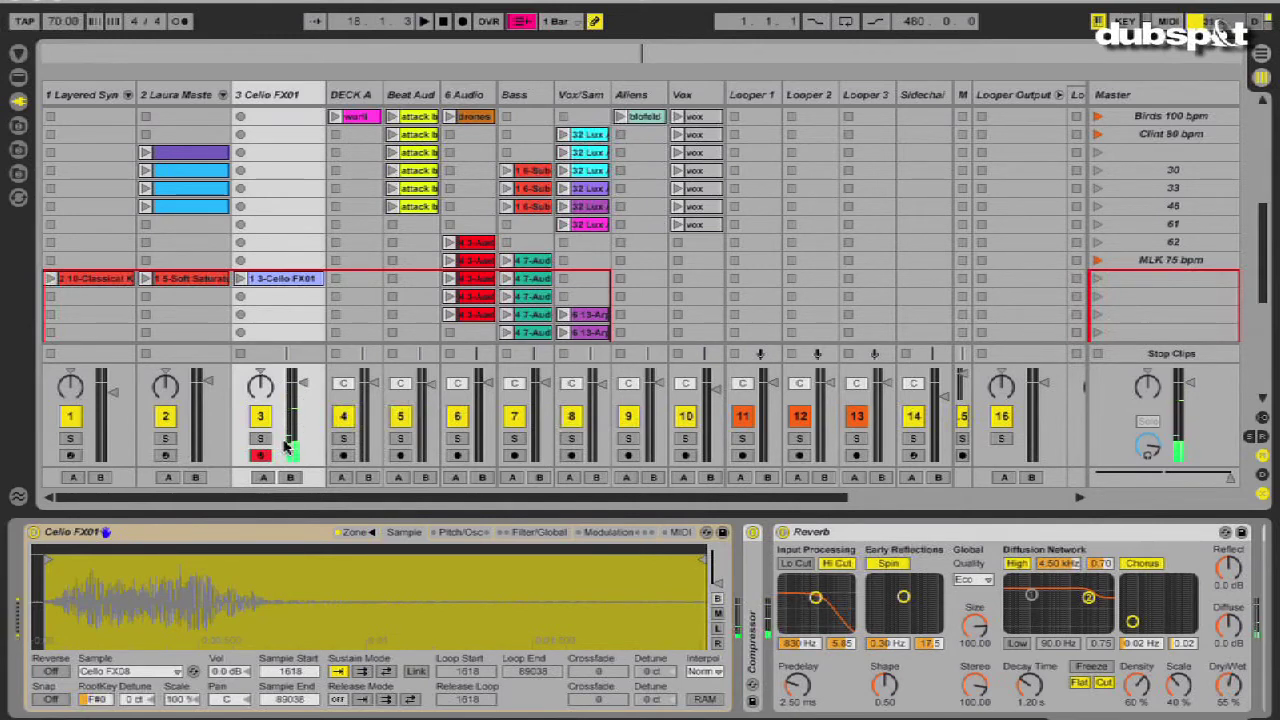
Step: Play the Cello FX01 clip, disarm track 3, stop playback, and show the Master track's rack
left_click(240, 278)
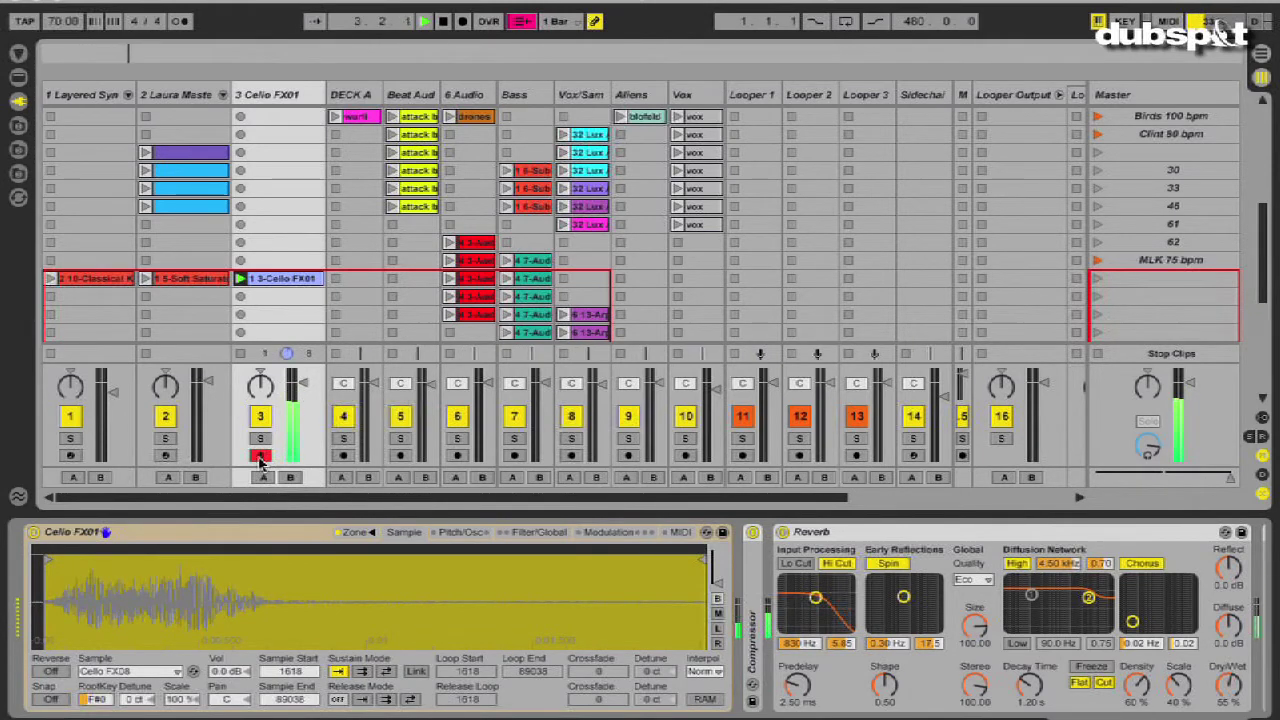
left_click(260, 457)
key("space")
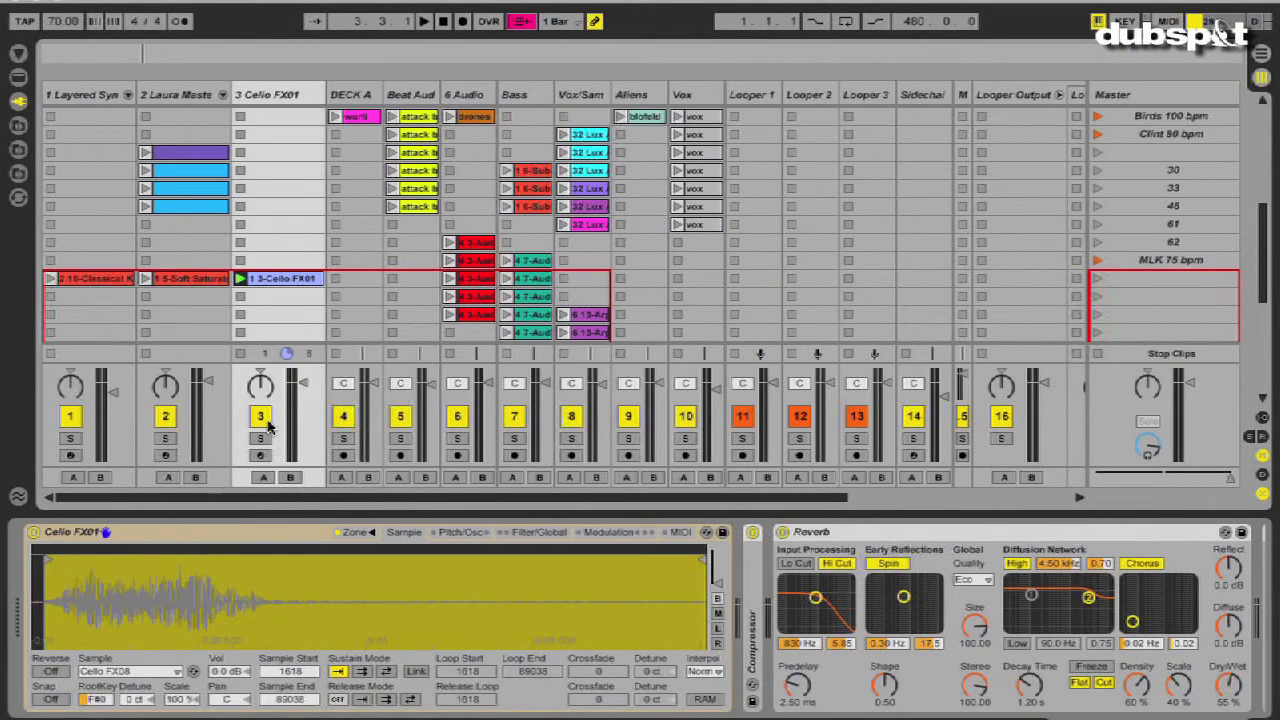
left_click(1118, 97)
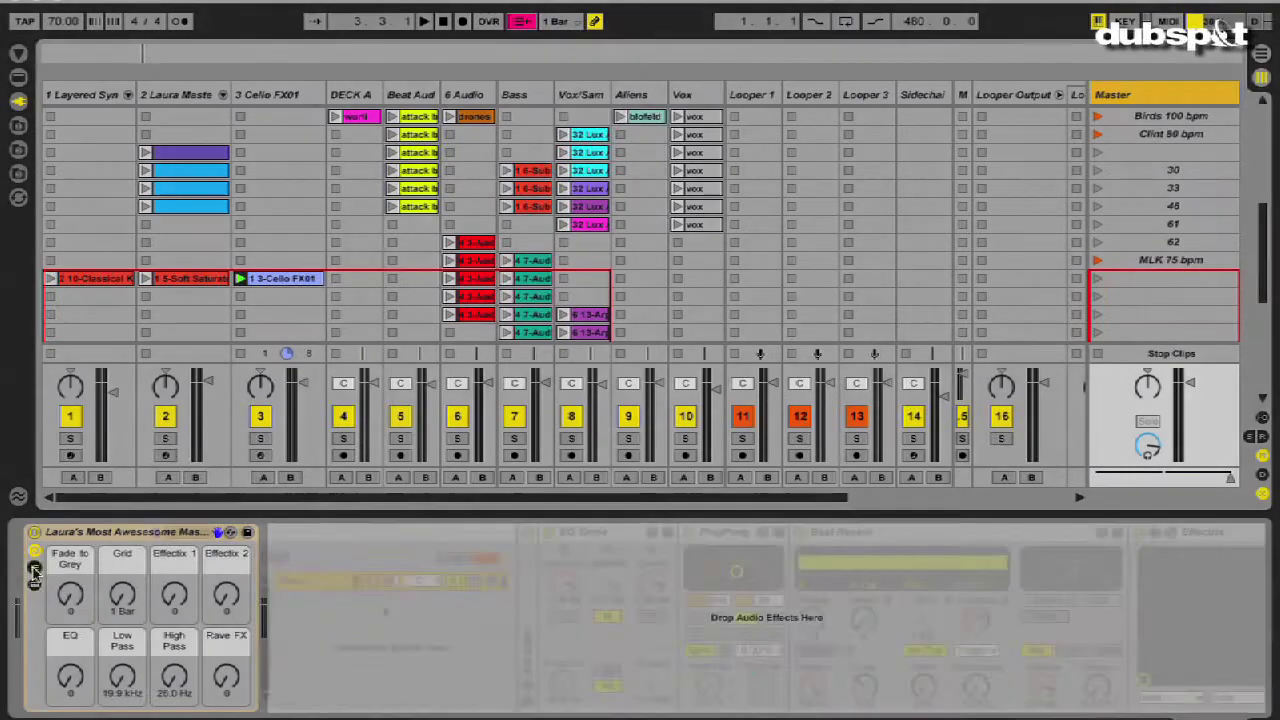
Step: Expand the master rack's chain to reveal EQ Three, PingPong, Beat Repeat and Effectrix devices
left_click(34, 570)
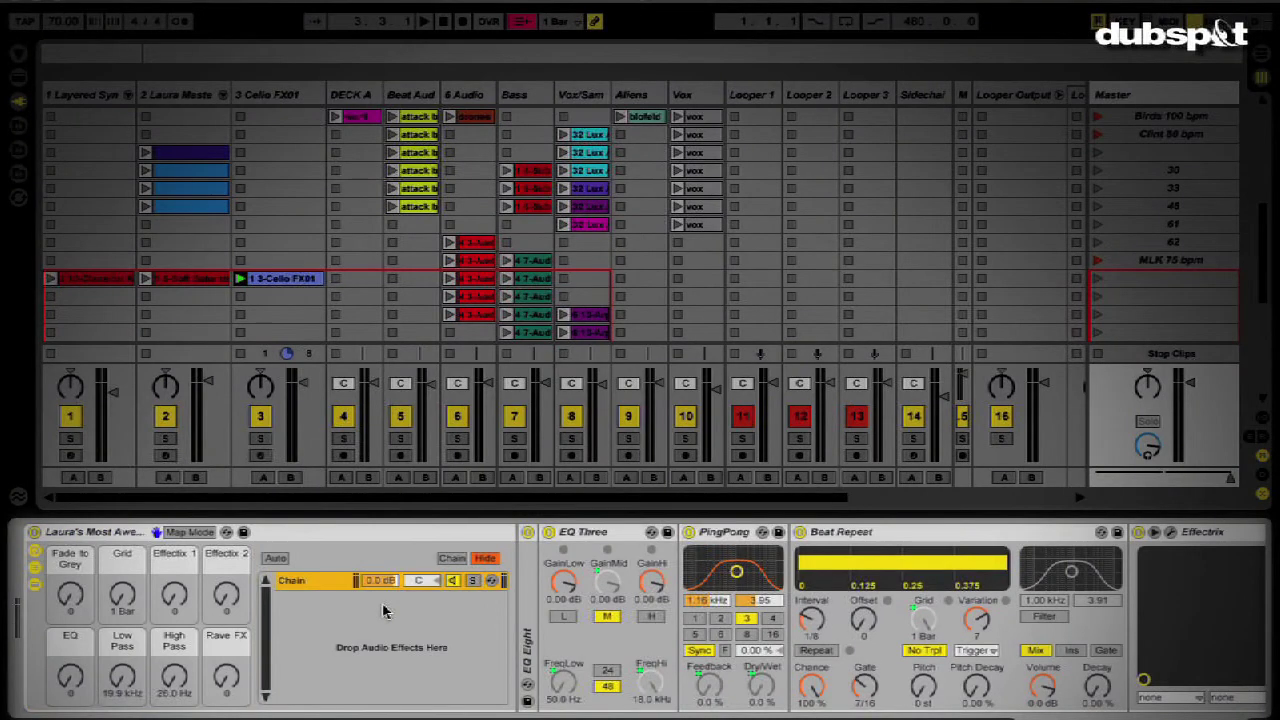